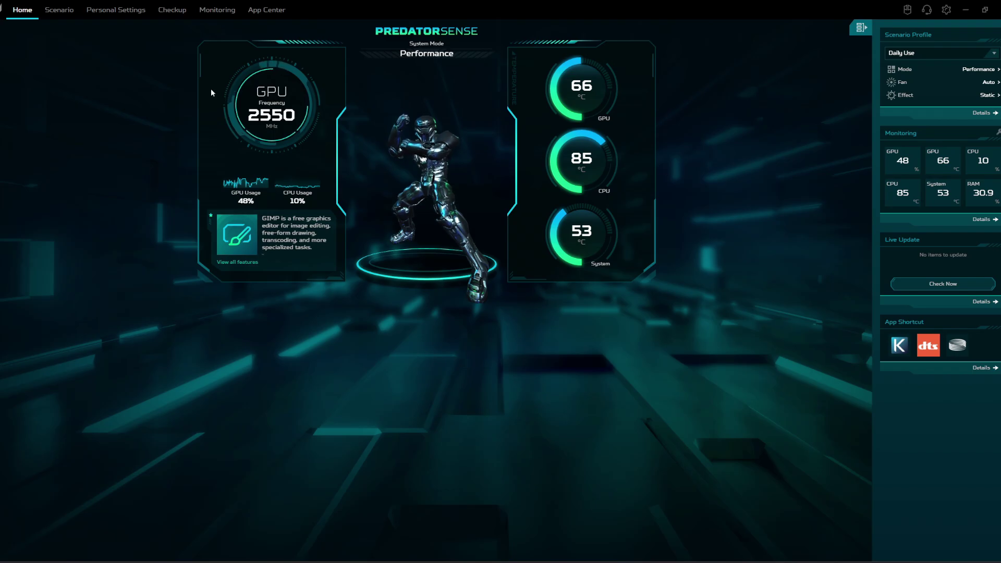
# Show the Daily Use scenario's fan control, try Custom speed, then return the fans to Auto.
pyautogui.click(61, 10)
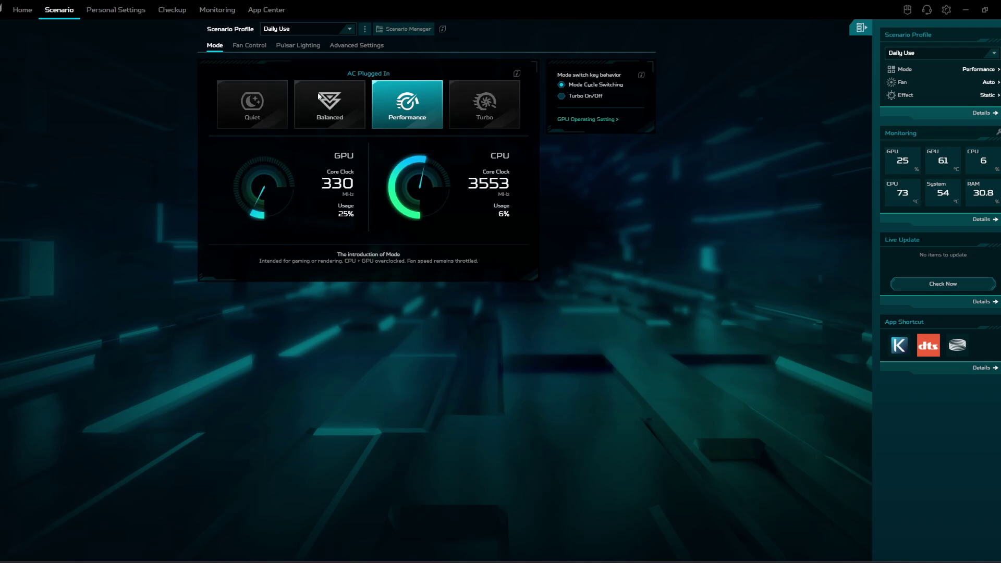
pyautogui.click(251, 47)
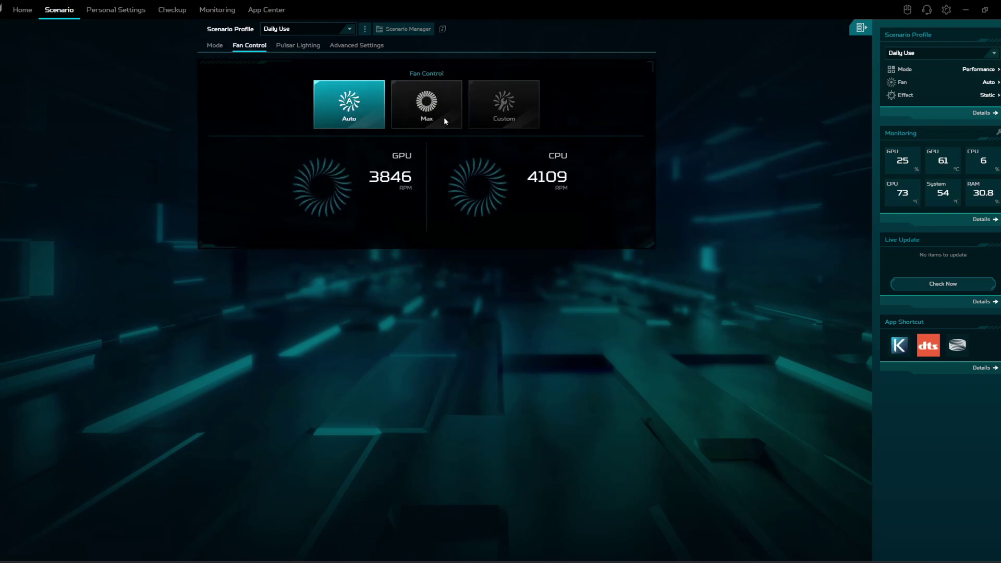
pyautogui.click(504, 117)
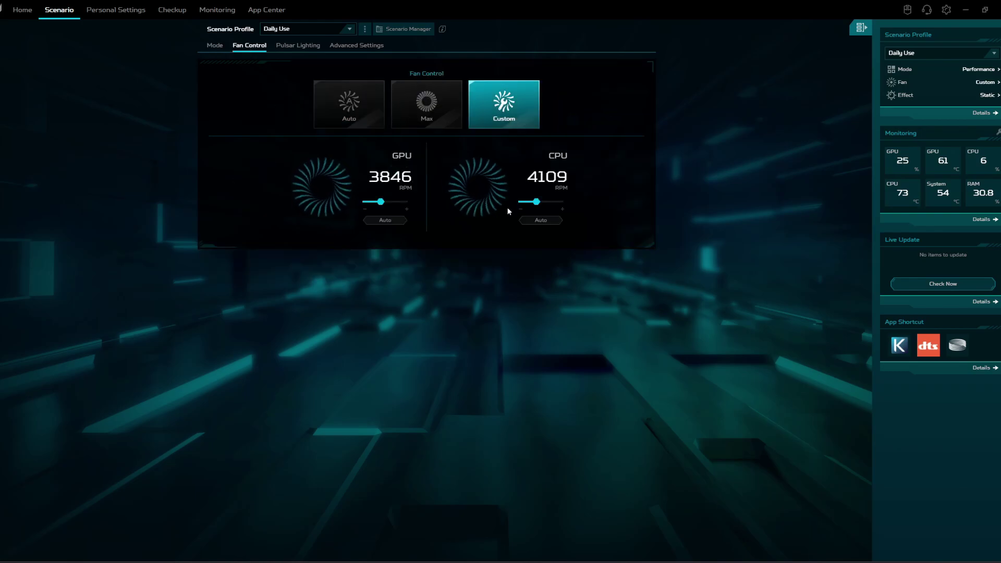
pyautogui.click(333, 104)
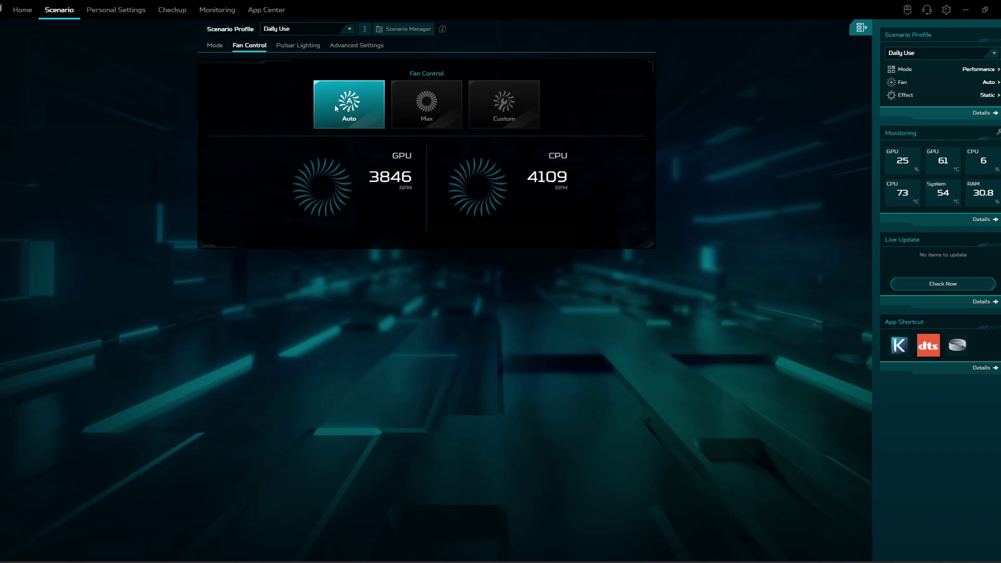
# Go from Pulsar Lighting into Area Lighting Control and check the zone list without changing it.
pyautogui.click(298, 47)
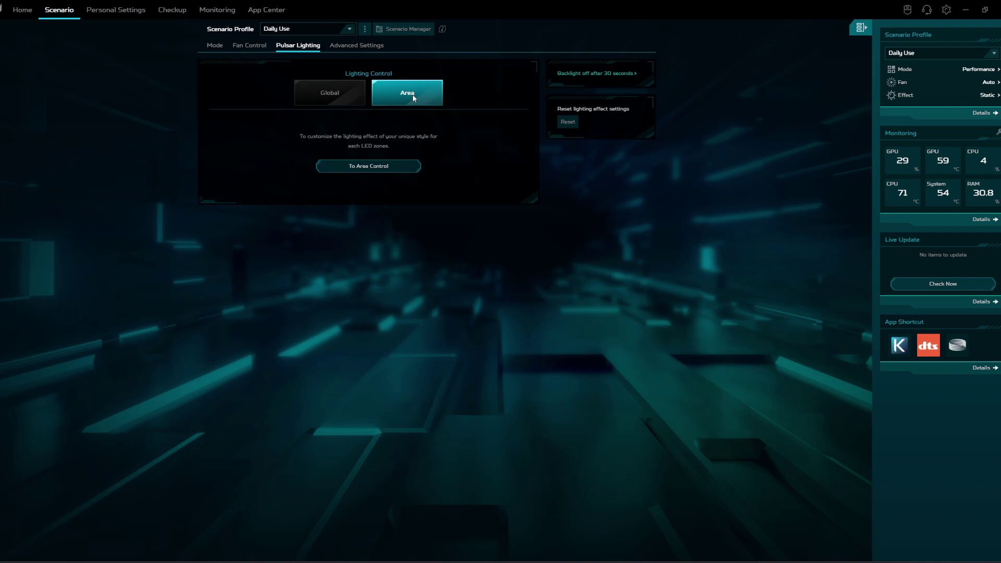
pyautogui.click(373, 167)
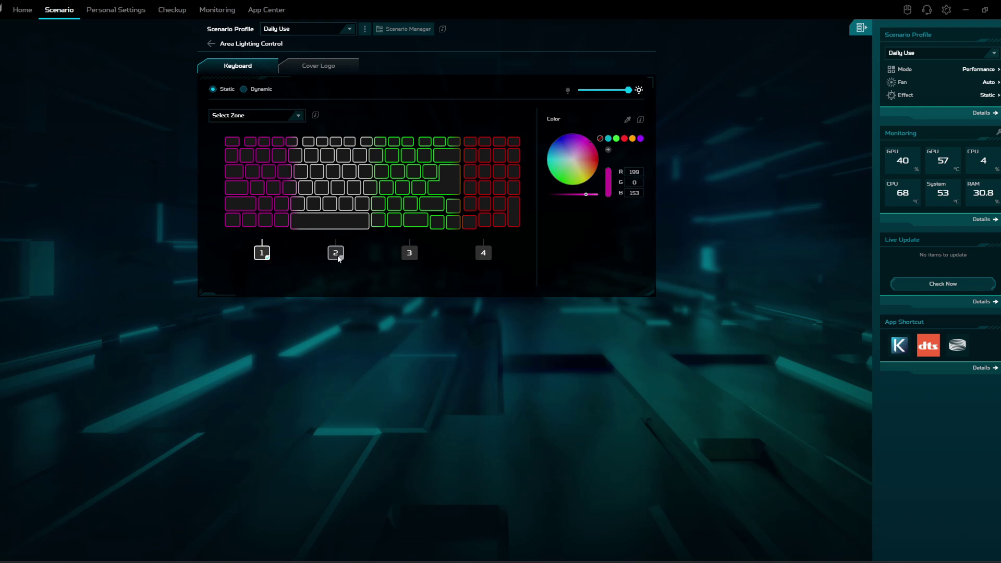
pyautogui.click(297, 117)
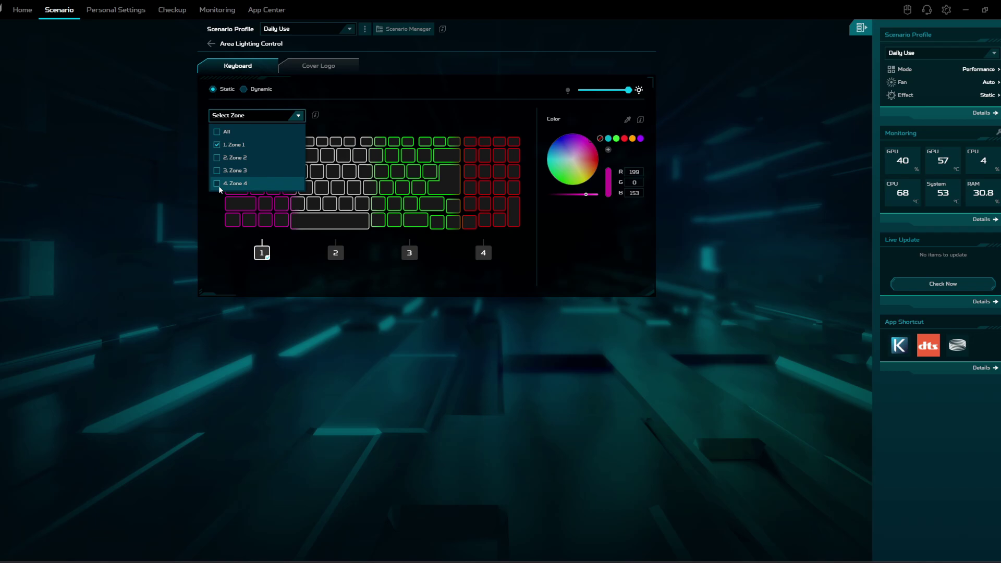
pyautogui.click(299, 115)
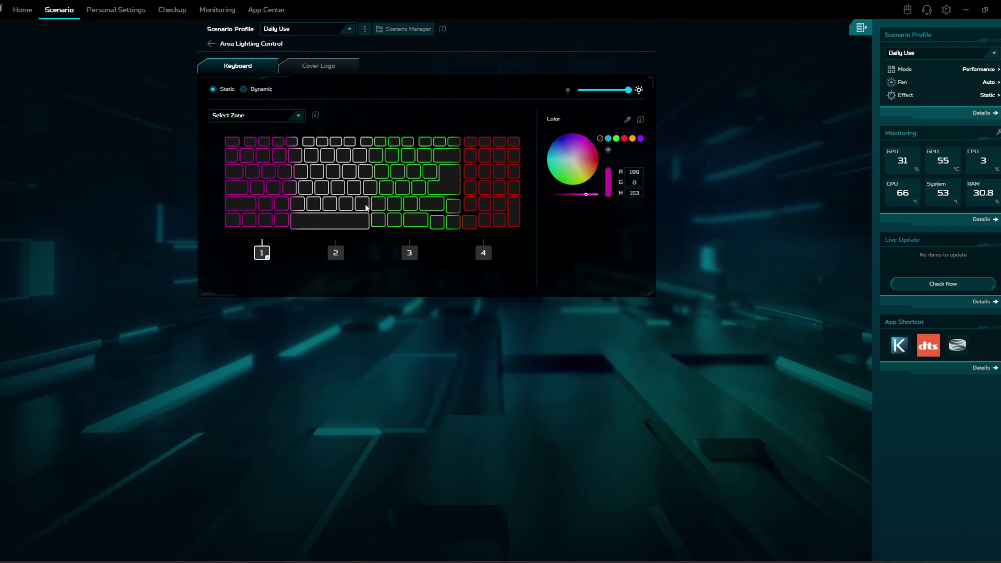
# Check each keyboard zone's colour in turn: Zone 2, 3, 4, then back to Zone 1.
pyautogui.click(335, 254)
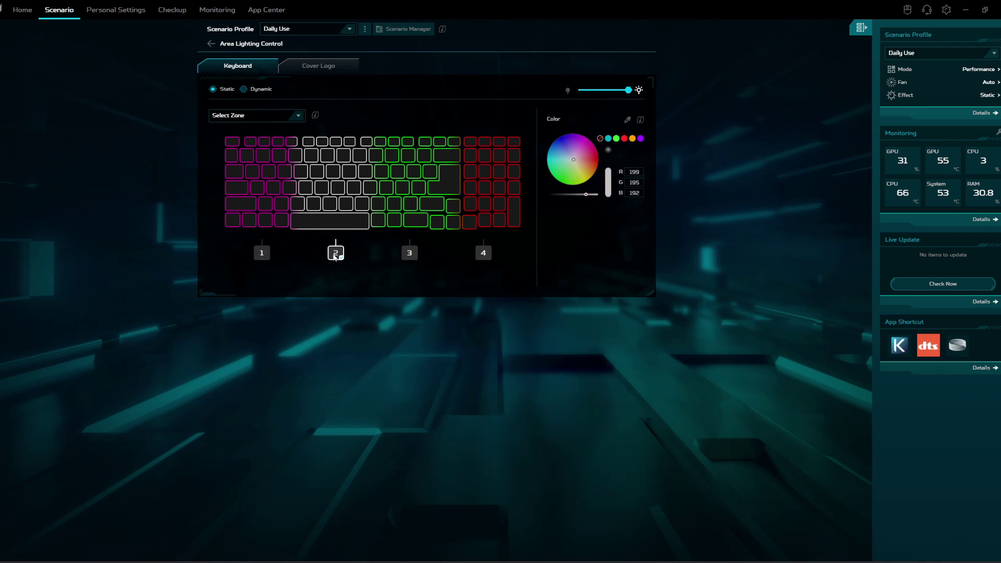
pyautogui.click(410, 255)
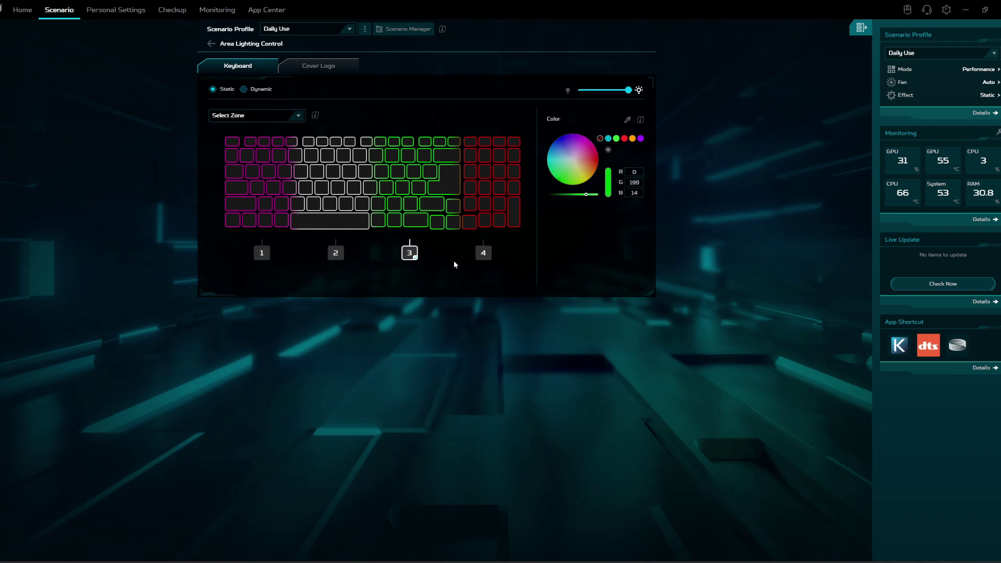
pyautogui.click(481, 255)
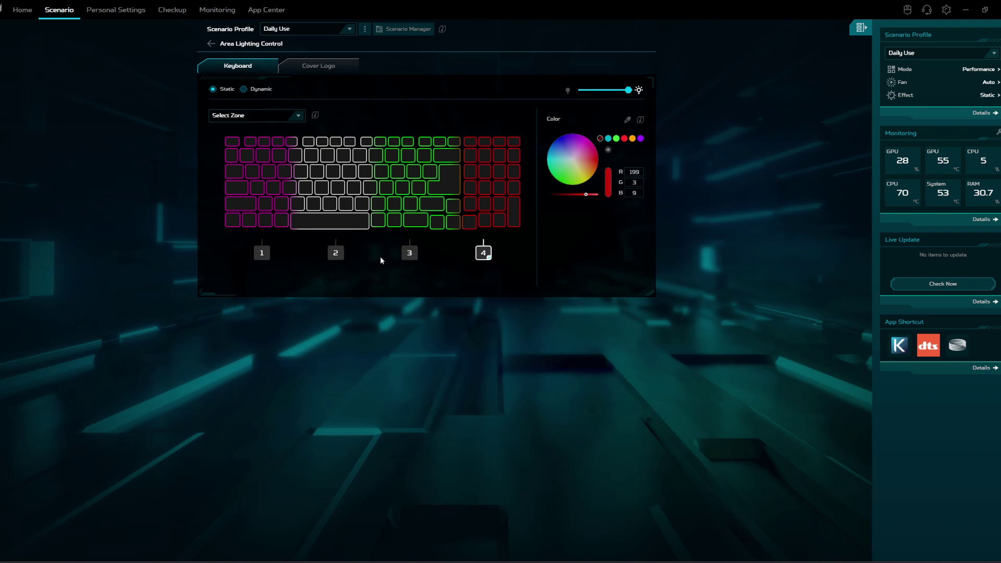
pyautogui.click(261, 254)
# Switch to the Cover Logo tab to see its purple Breathing effect.
pyautogui.click(320, 67)
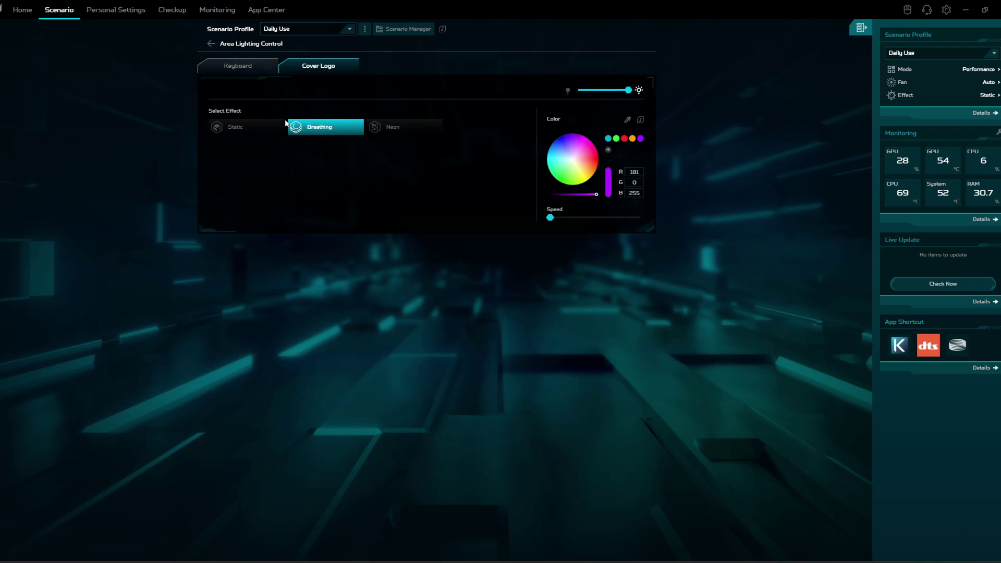
# Scroll through Personal Settings' GPU, battery, screen, keyboard and boot sections, ending at the top.
pyautogui.click(127, 10)
pyautogui.scroll(-1, 443, 248)
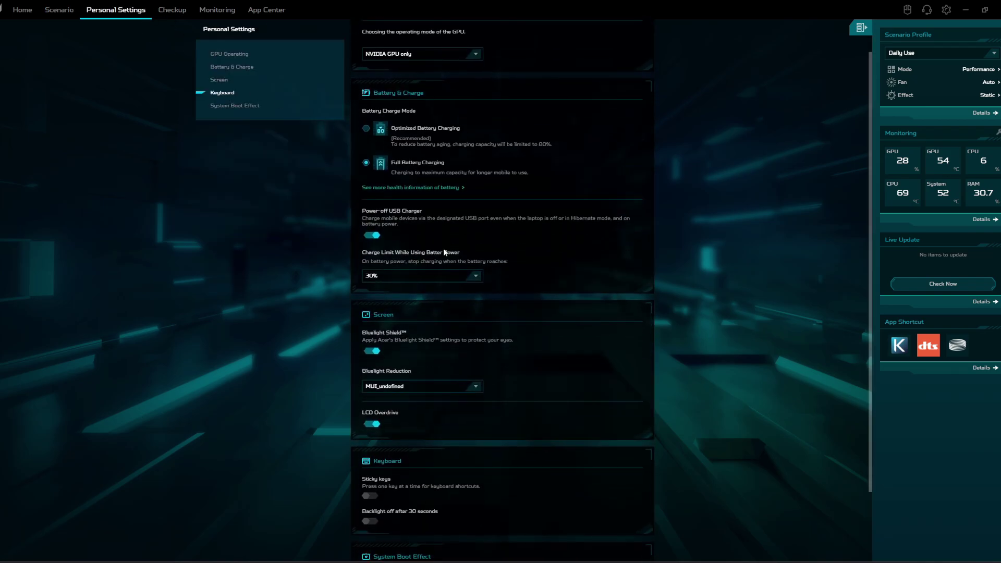
pyautogui.scroll(1, 439, 240)
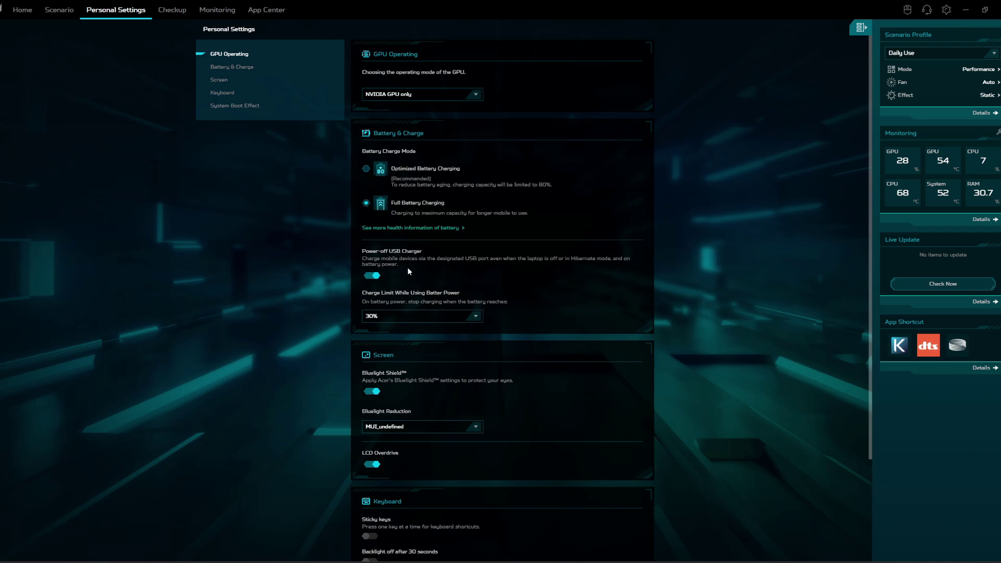
pyautogui.scroll(-2, 408, 267)
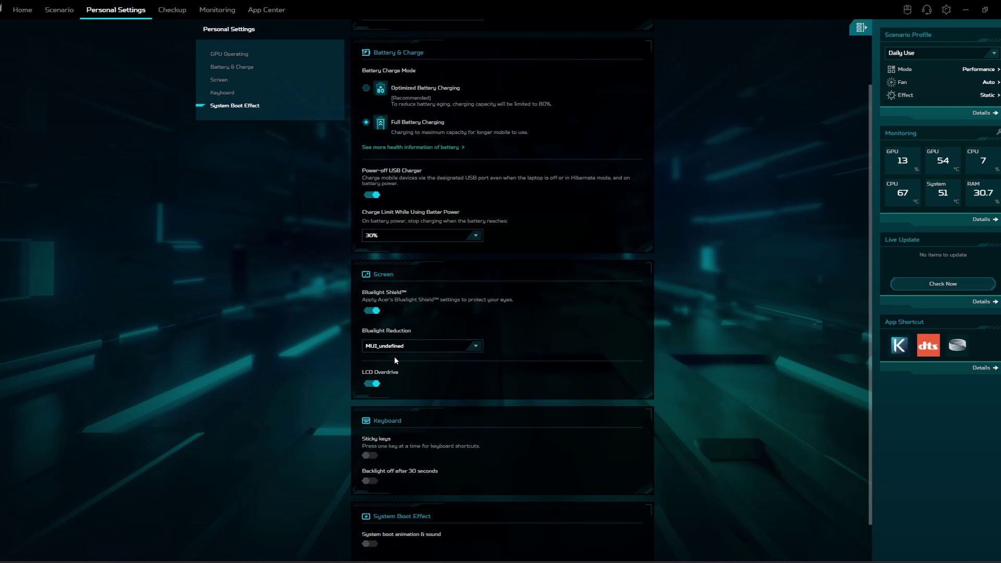
pyautogui.scroll(-1, 401, 367)
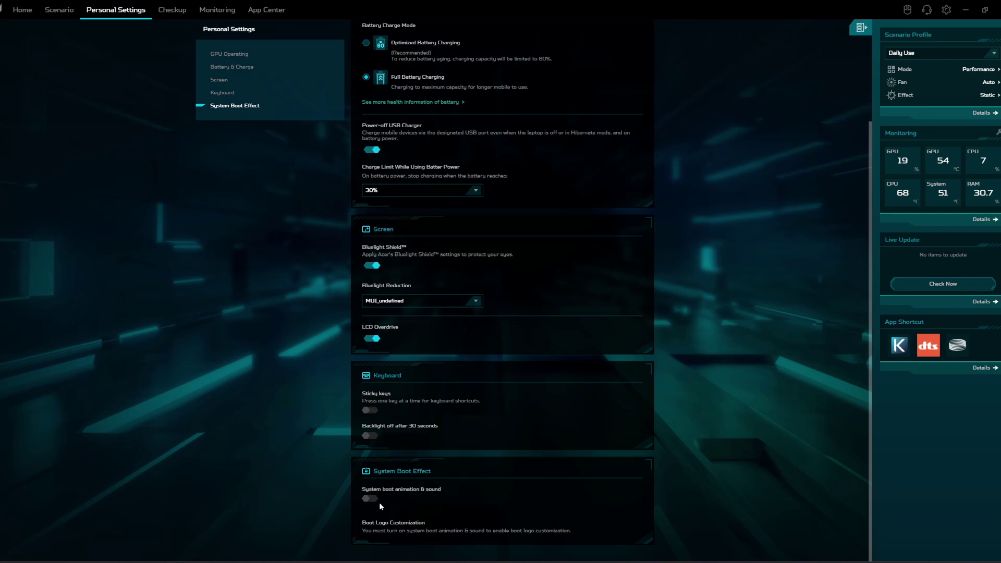
pyautogui.scroll(3, 379, 502)
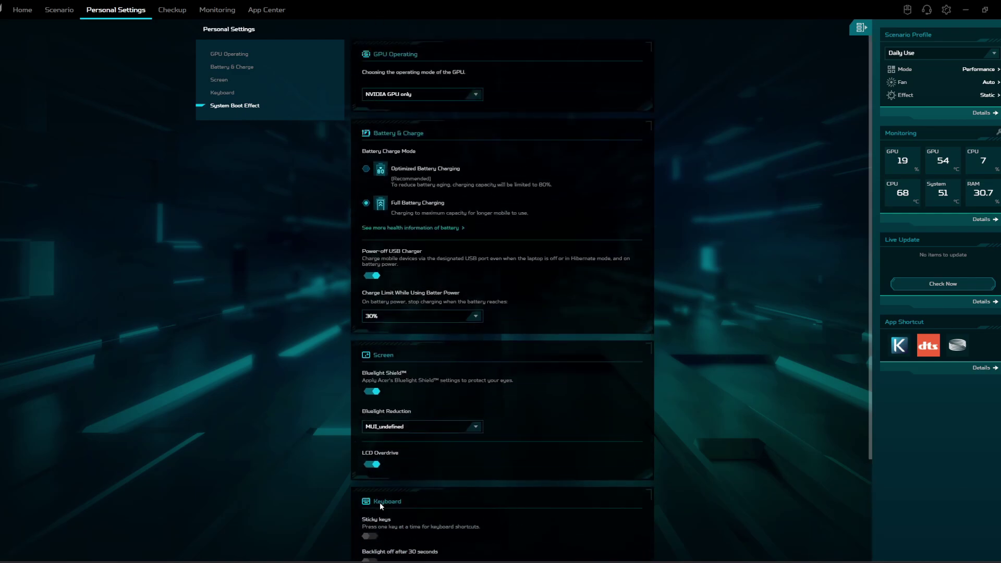
# Browse the Checkup, Monitoring, App Center and Personal Settings pages, ending on Scenario mode settings.
pyautogui.click(166, 9)
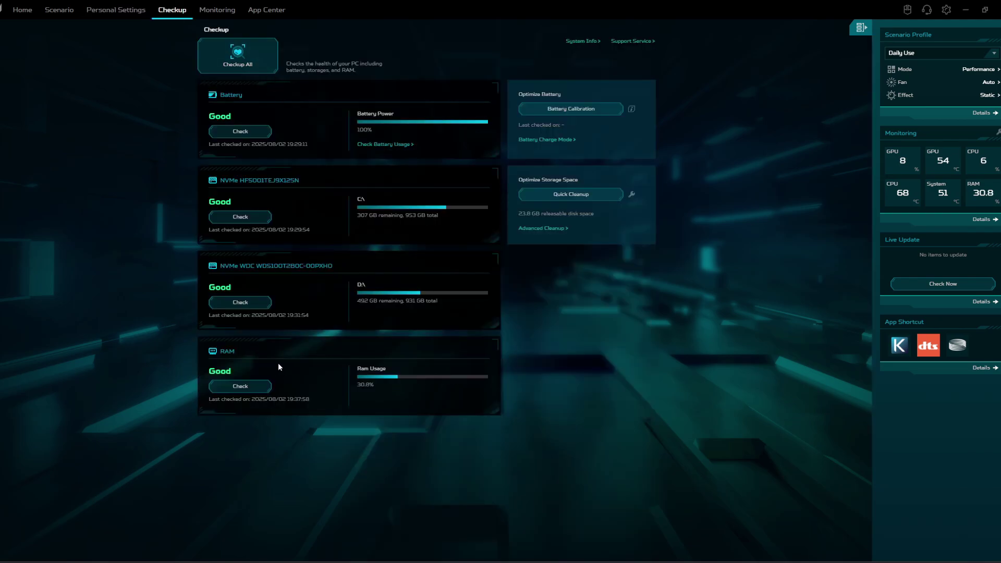
pyautogui.click(220, 10)
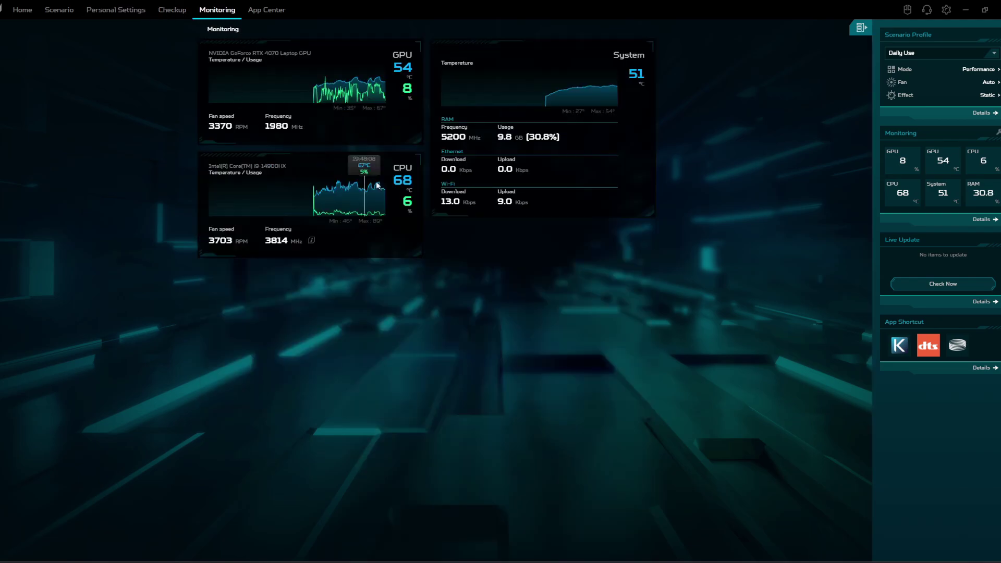
pyautogui.click(262, 9)
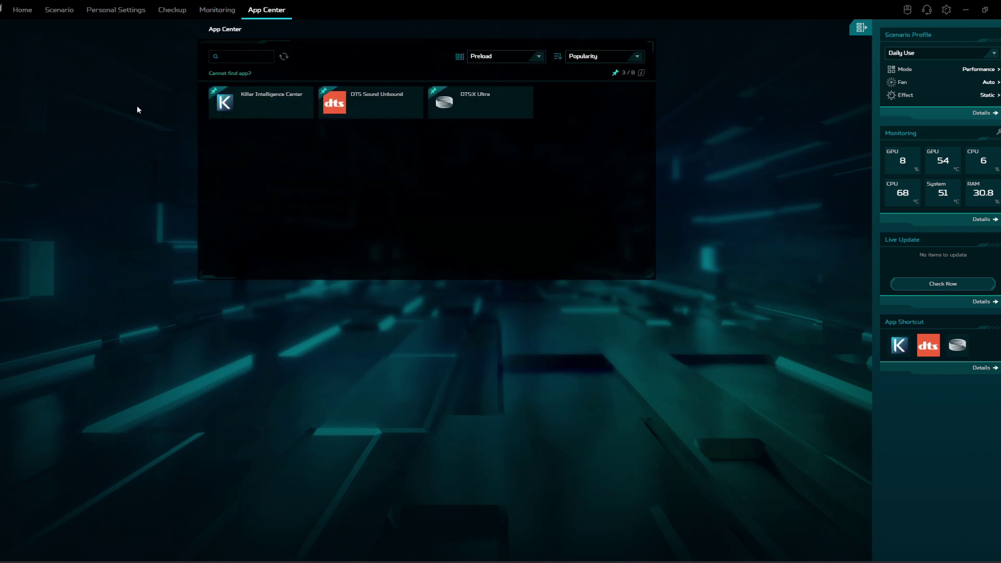
pyautogui.click(119, 12)
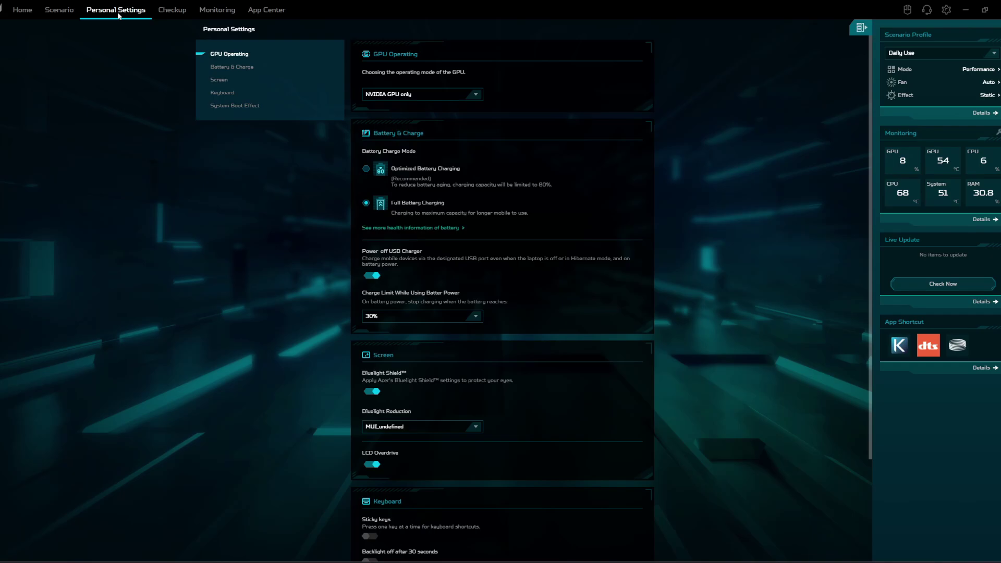
pyautogui.click(73, 11)
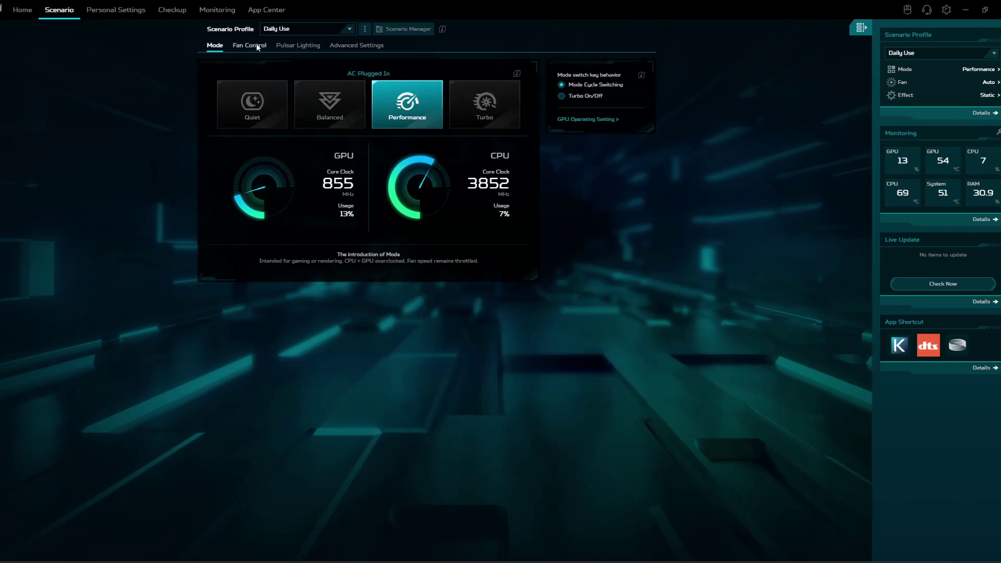
# Return via Pulsar Lighting to Area Lighting Control's Cover Logo tab showing the Breathing effect.
pyautogui.click(305, 47)
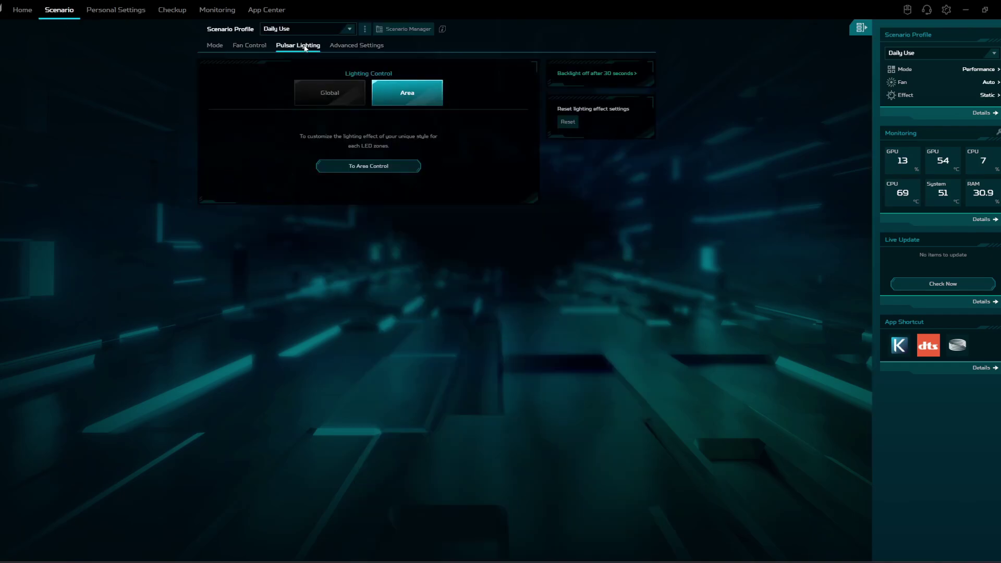
pyautogui.click(380, 166)
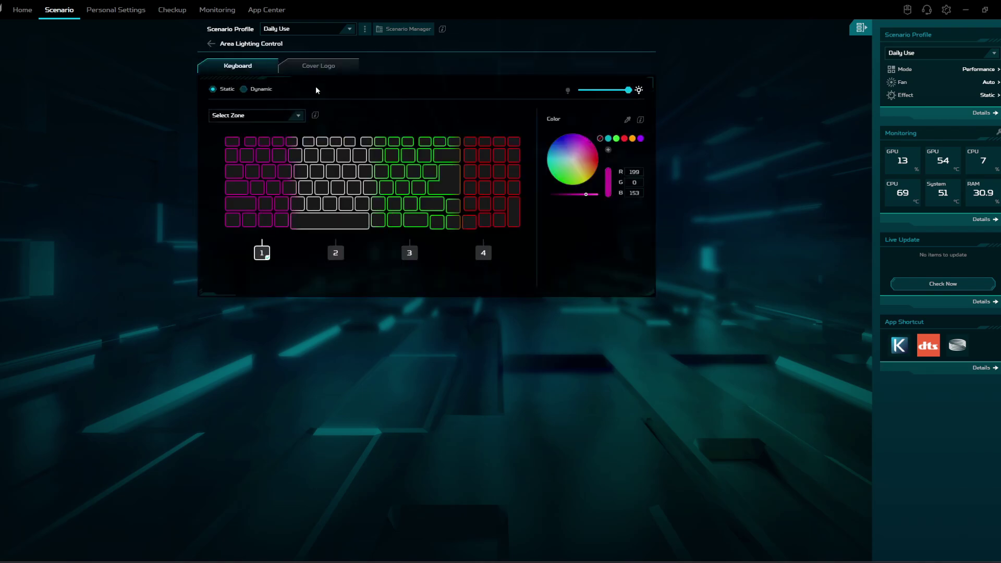
pyautogui.click(311, 67)
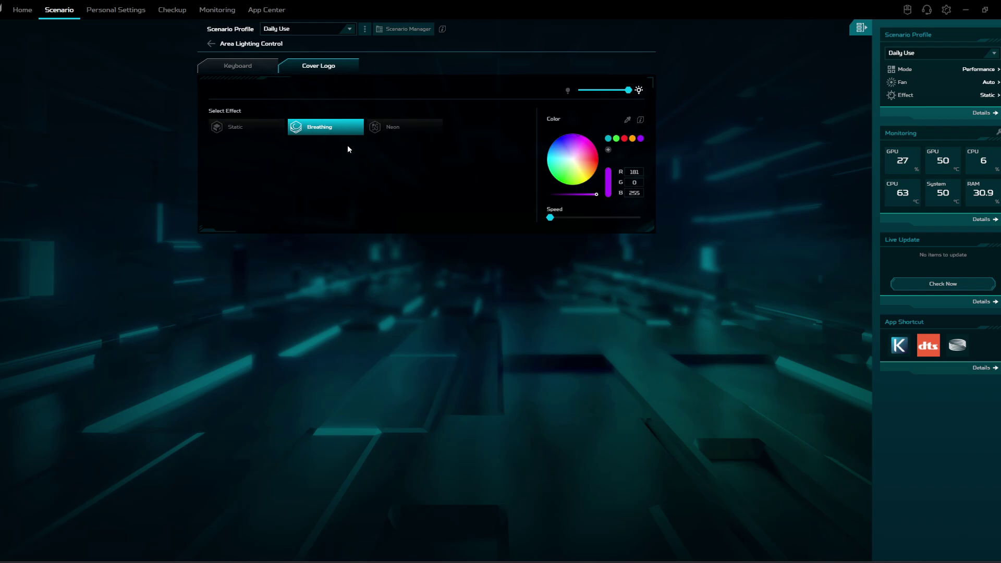
pyautogui.click(252, 66)
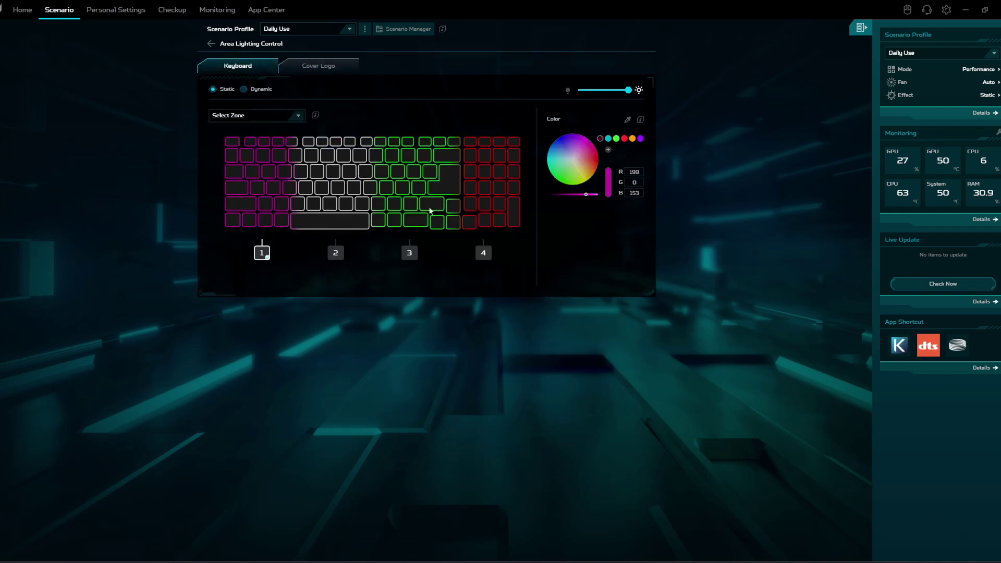
pyautogui.click(311, 67)
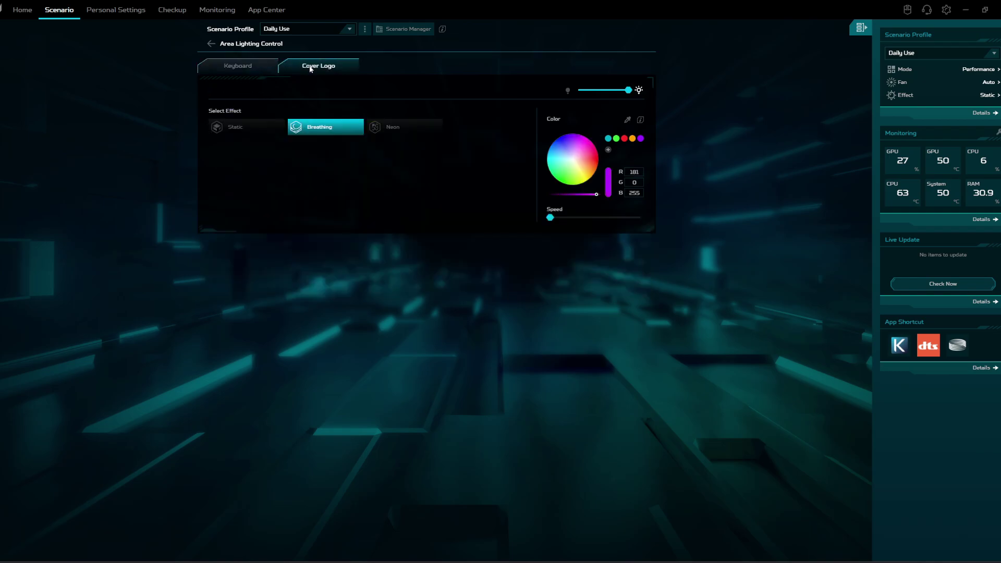